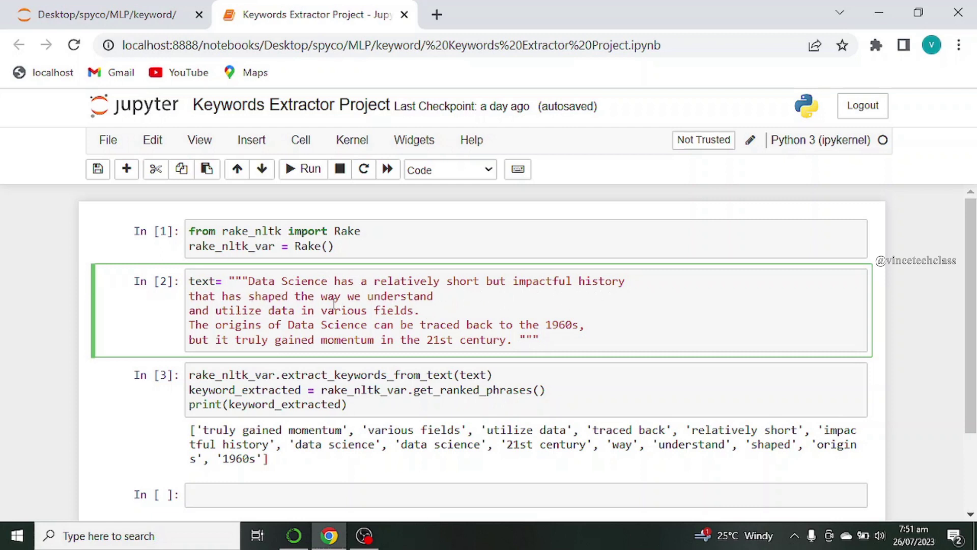
{"action": "left_click", "coordinate": [427, 311]}
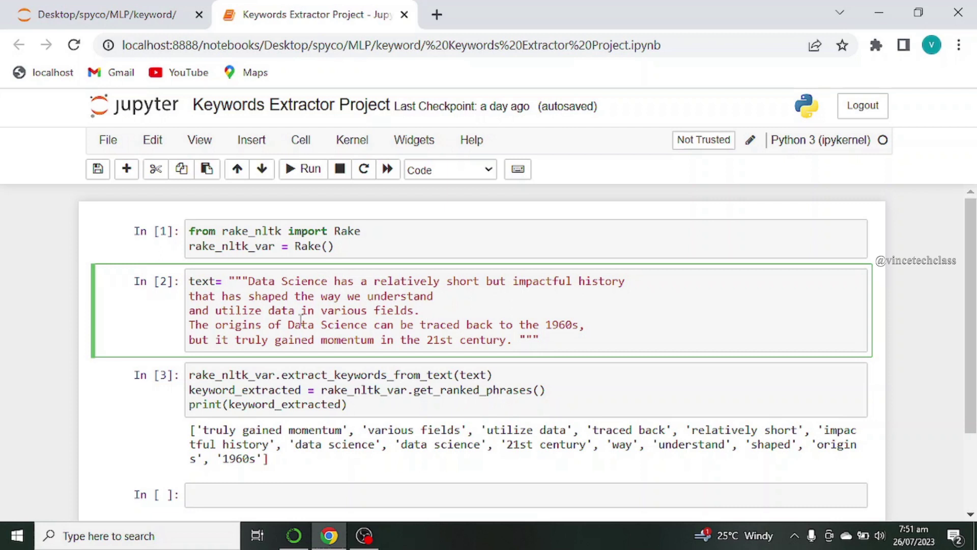